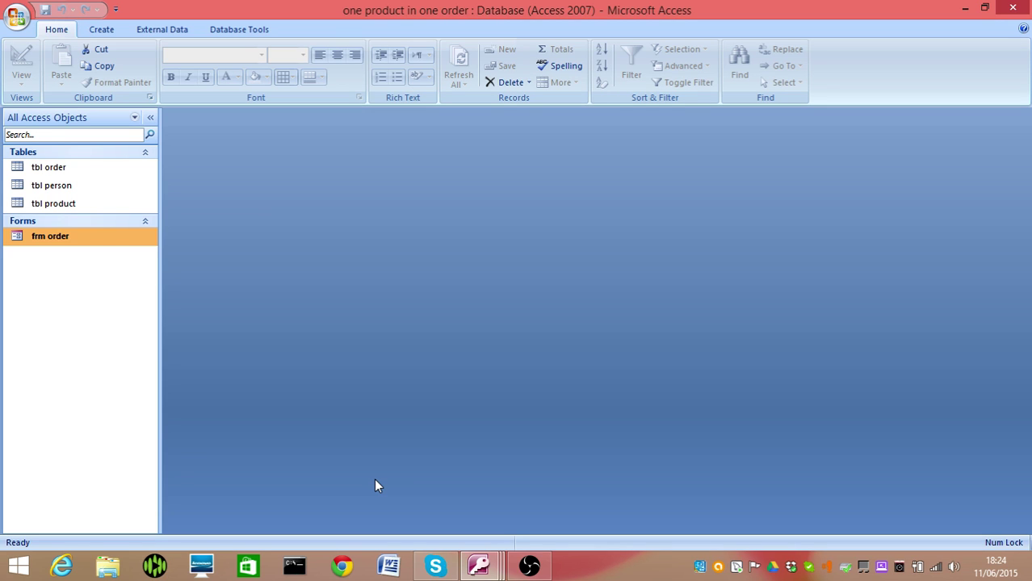
Display the table relationships and examine the design of tbl person, closing the table when done.
{"action": "left_click", "coordinate": [241, 30]}
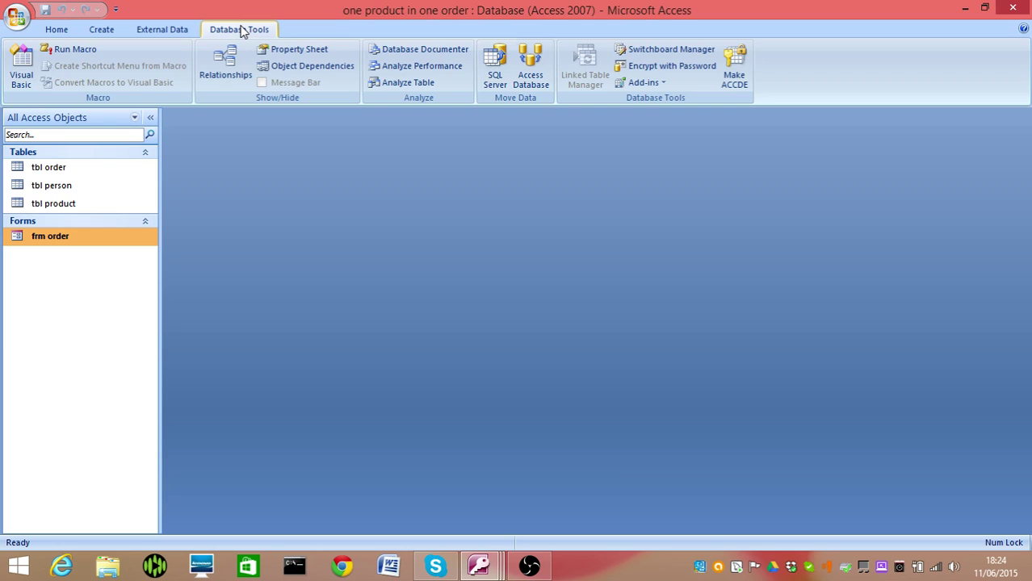
{"action": "left_click", "coordinate": [223, 65]}
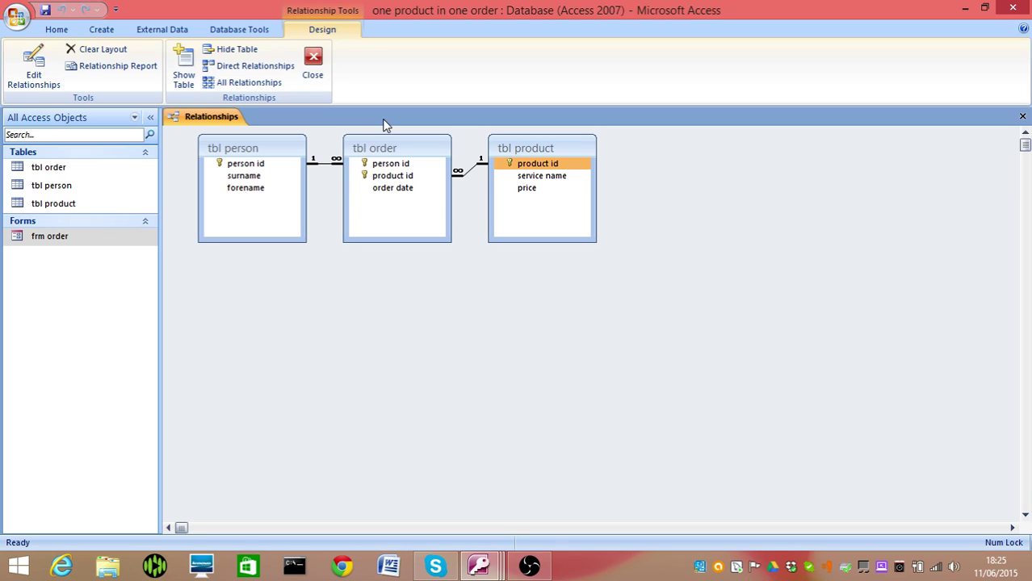
{"action": "right_click", "coordinate": [72, 185]}
{"action": "left_click", "coordinate": [117, 208]}
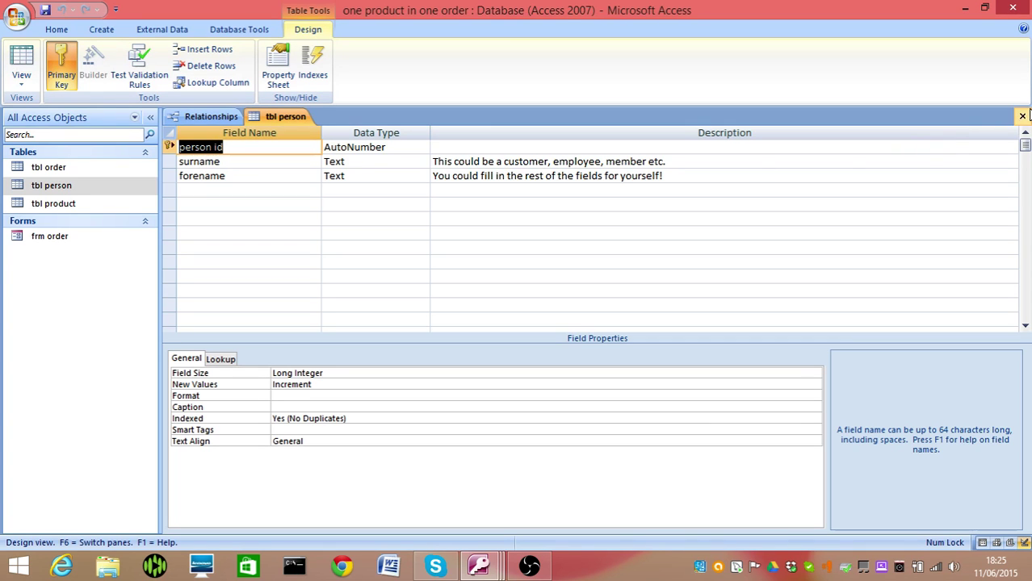
{"action": "left_click", "coordinate": [1022, 117]}
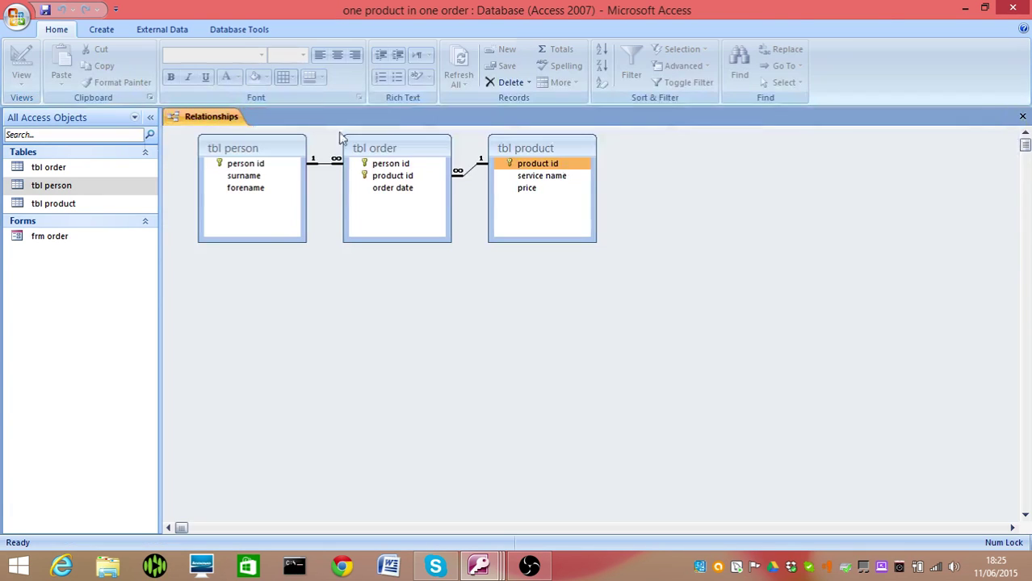
Examine the field design of tbl product and close the table.
{"action": "right_click", "coordinate": [78, 206]}
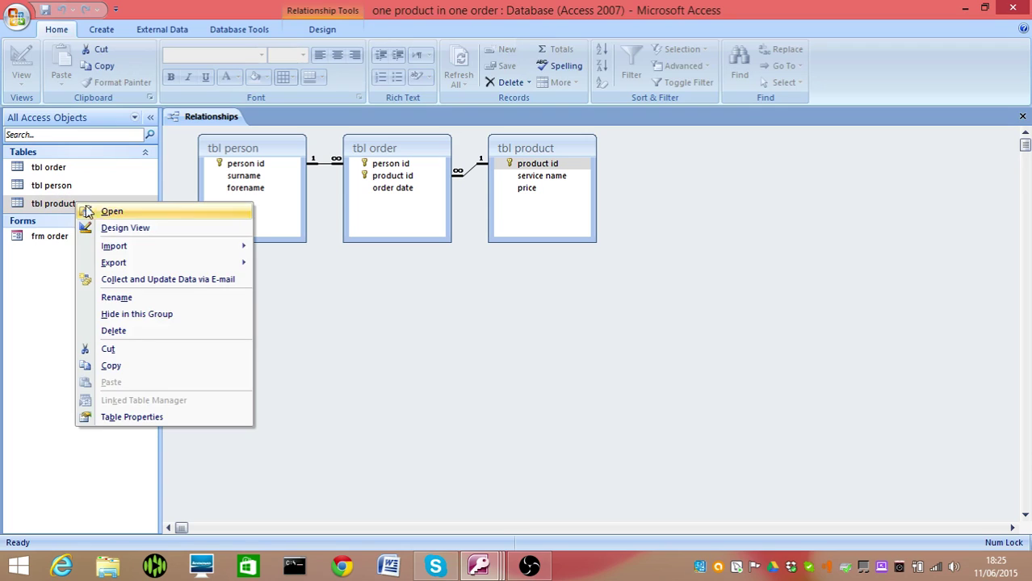
{"action": "left_click", "coordinate": [116, 229]}
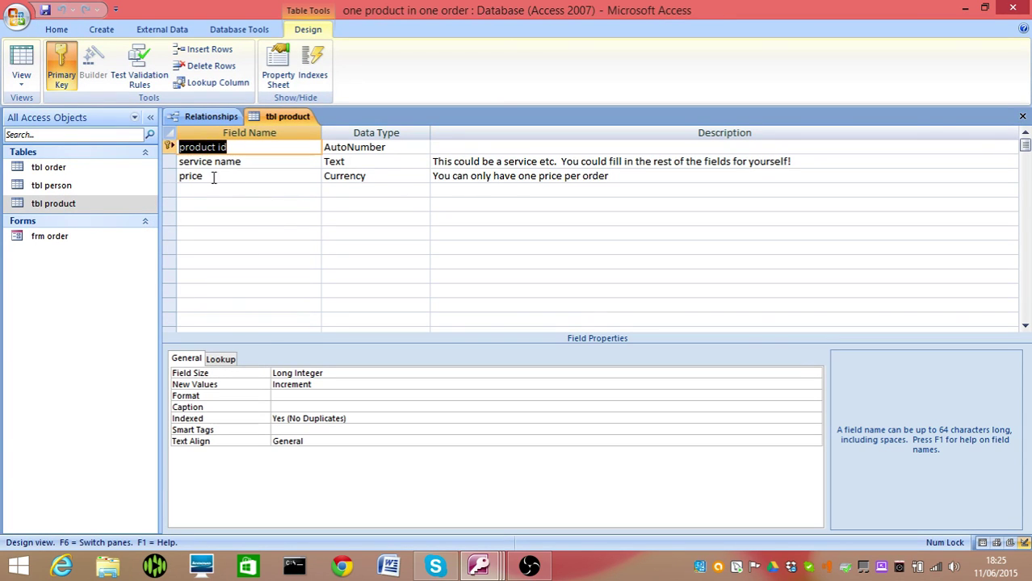
{"action": "left_click", "coordinate": [1022, 116]}
Examine the person id and product id key fields in the design of tbl order, and close the table.
{"action": "left_click", "coordinate": [71, 169]}
{"action": "right_click", "coordinate": [77, 169]}
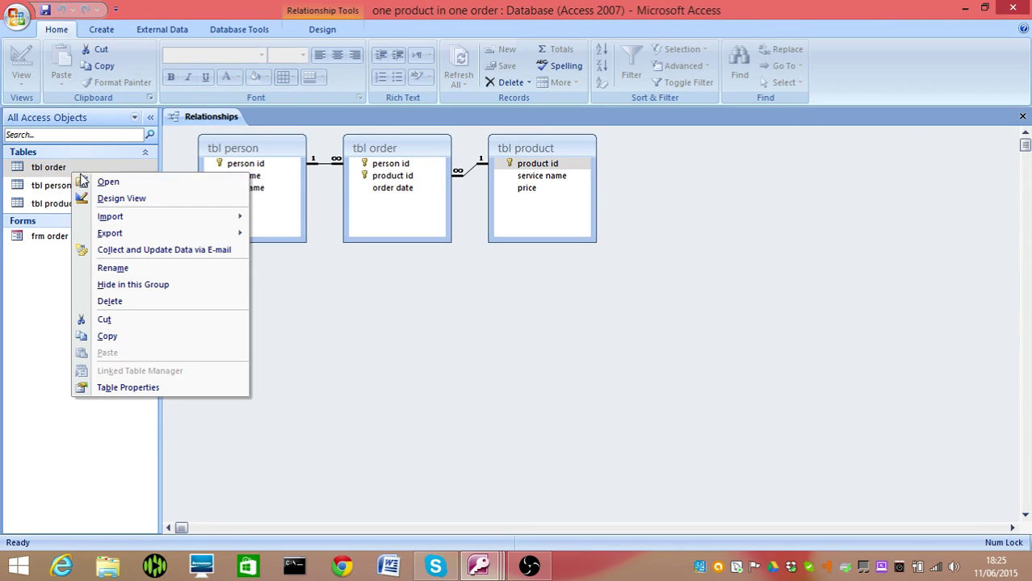
{"action": "left_click", "coordinate": [110, 198]}
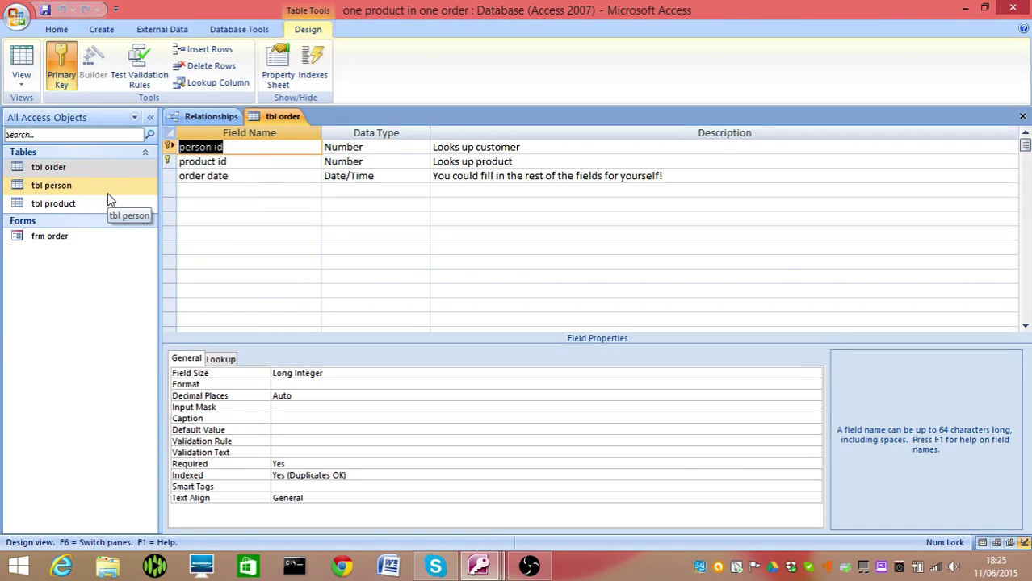
{"action": "left_click", "coordinate": [250, 150]}
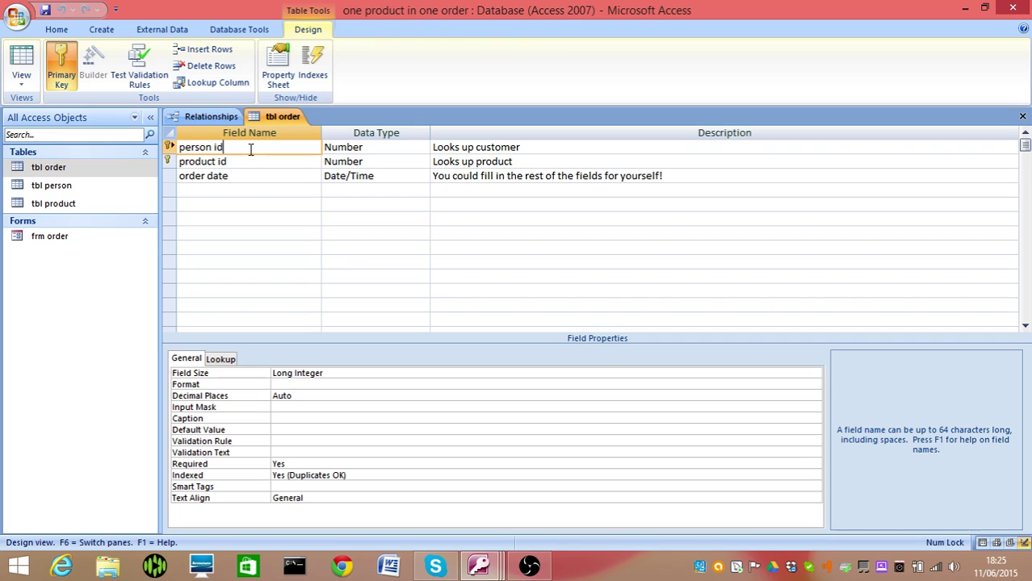
{"action": "left_click", "coordinate": [244, 162]}
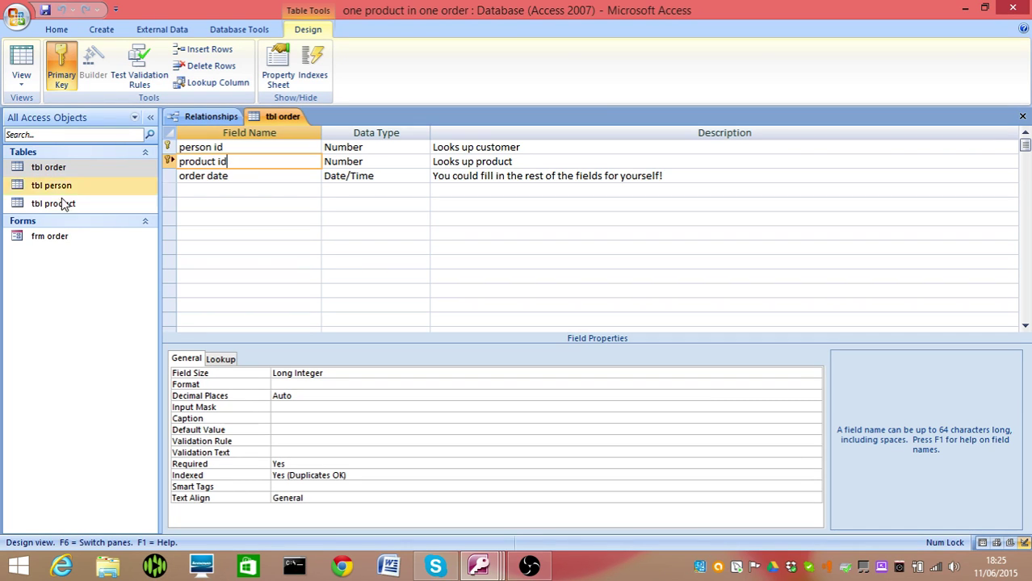
{"action": "left_click", "coordinate": [1022, 116]}
Open frm order, choose a person and a product for its order record, and close the form.
{"action": "double_click", "coordinate": [95, 240]}
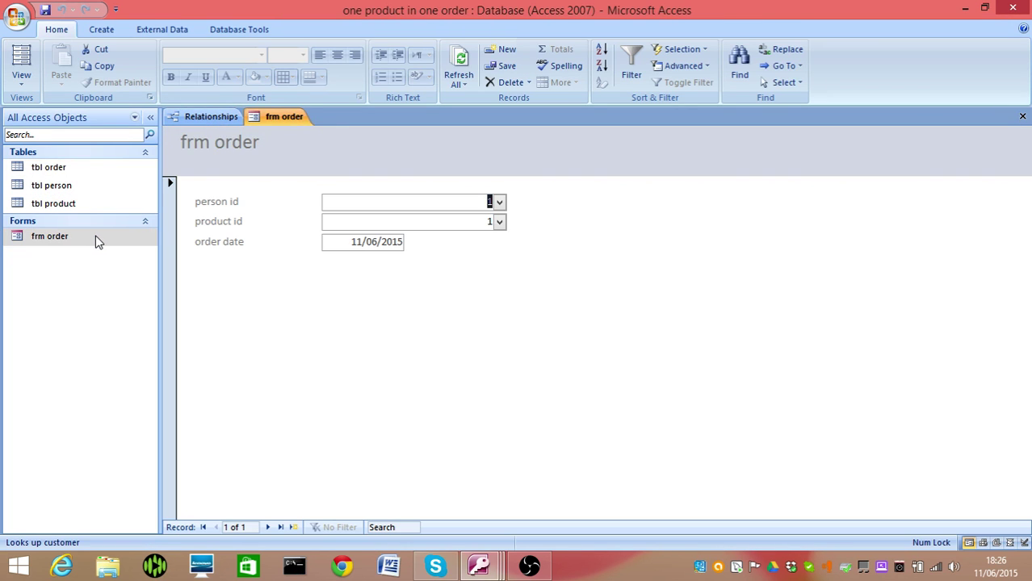
{"action": "left_click", "coordinate": [500, 203]}
{"action": "left_click", "coordinate": [491, 234]}
{"action": "left_click", "coordinate": [499, 221]}
{"action": "left_click", "coordinate": [483, 254]}
{"action": "left_click", "coordinate": [1022, 117]}
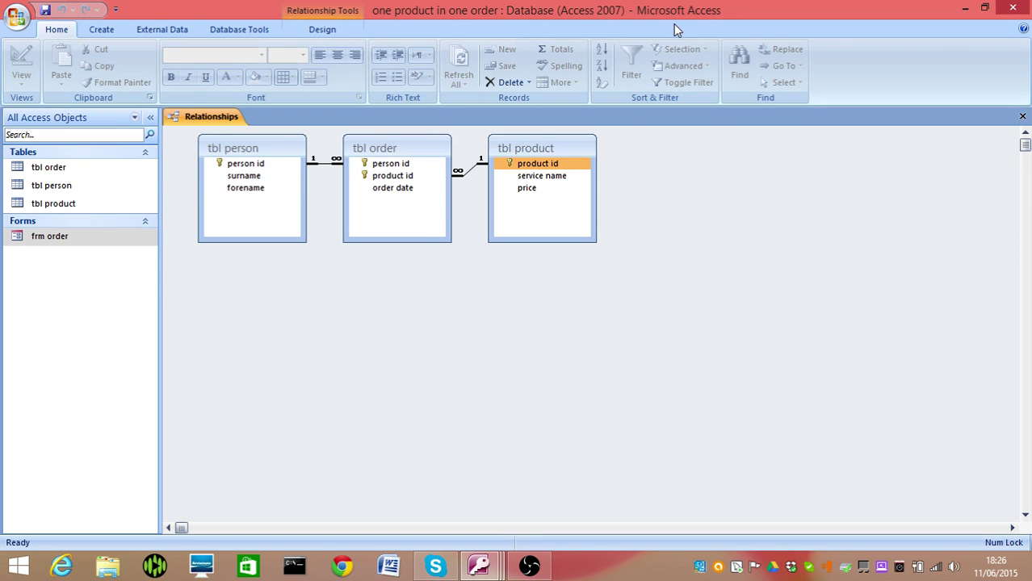
Close the "one product in one order" database and switch to the "multiple products in one order" database.
{"action": "left_click", "coordinate": [1005, 10]}
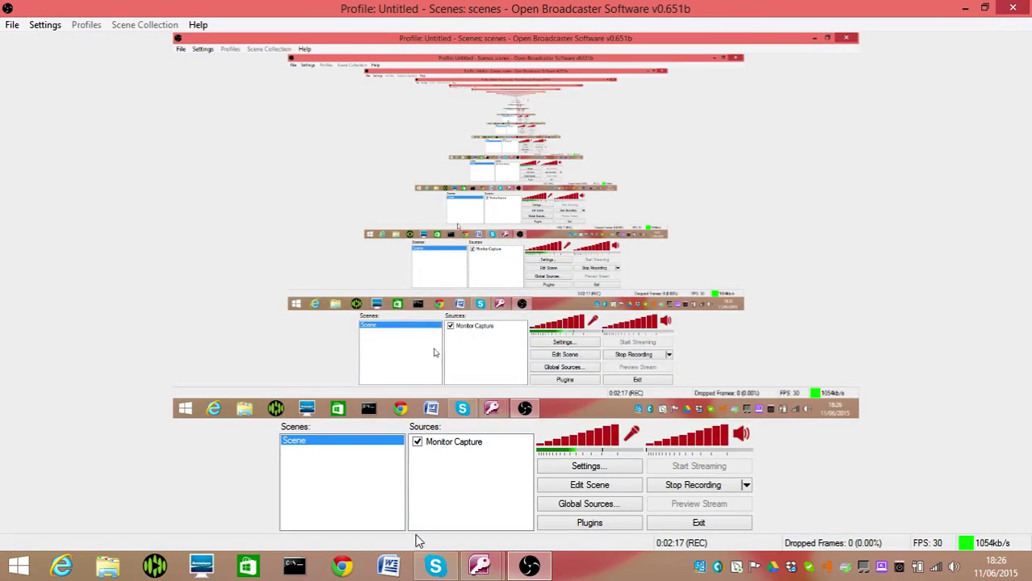
{"action": "mouse_move", "coordinate": [480, 565]}
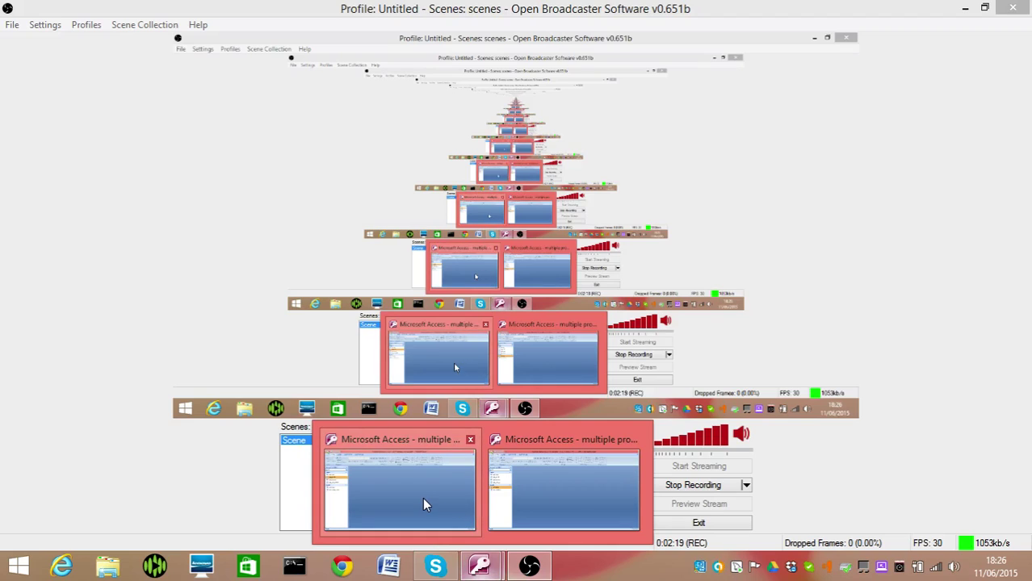
{"action": "left_click", "coordinate": [426, 505]}
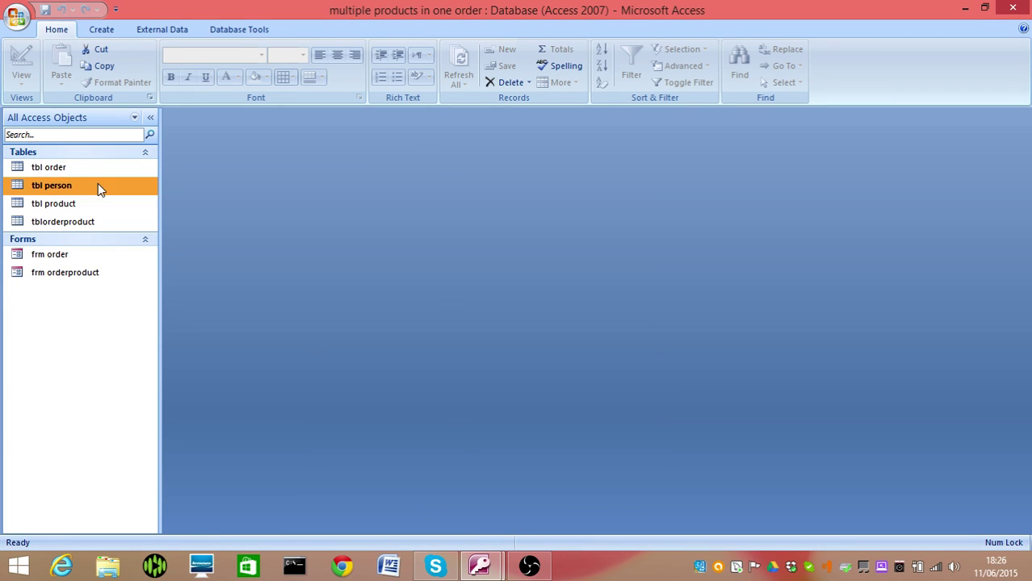
Display this database's table relationships and examine the field design of tblorderproduct, closing the table when done.
{"action": "left_click", "coordinate": [219, 32]}
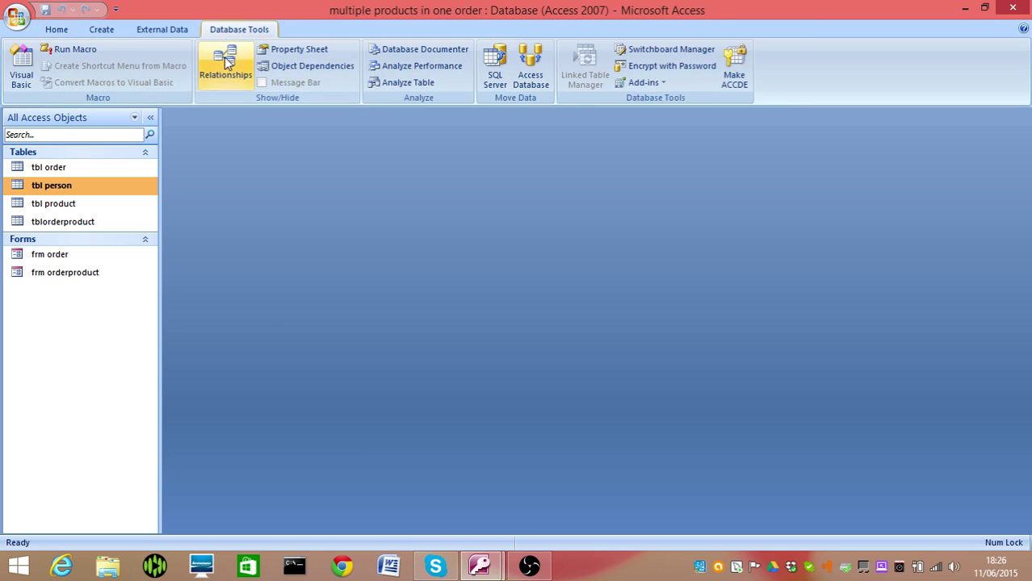
{"action": "left_click", "coordinate": [225, 63]}
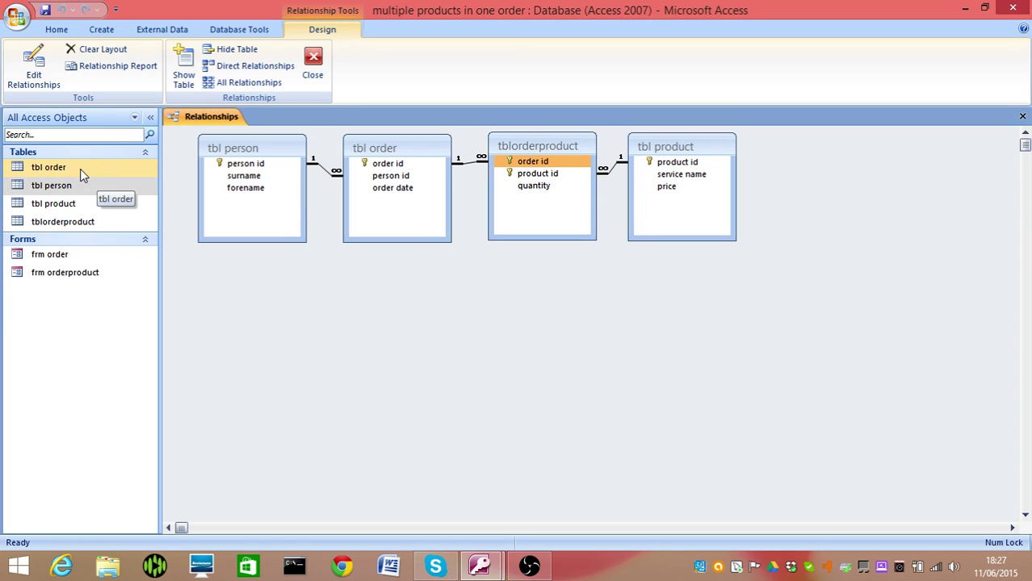
{"action": "right_click", "coordinate": [84, 221]}
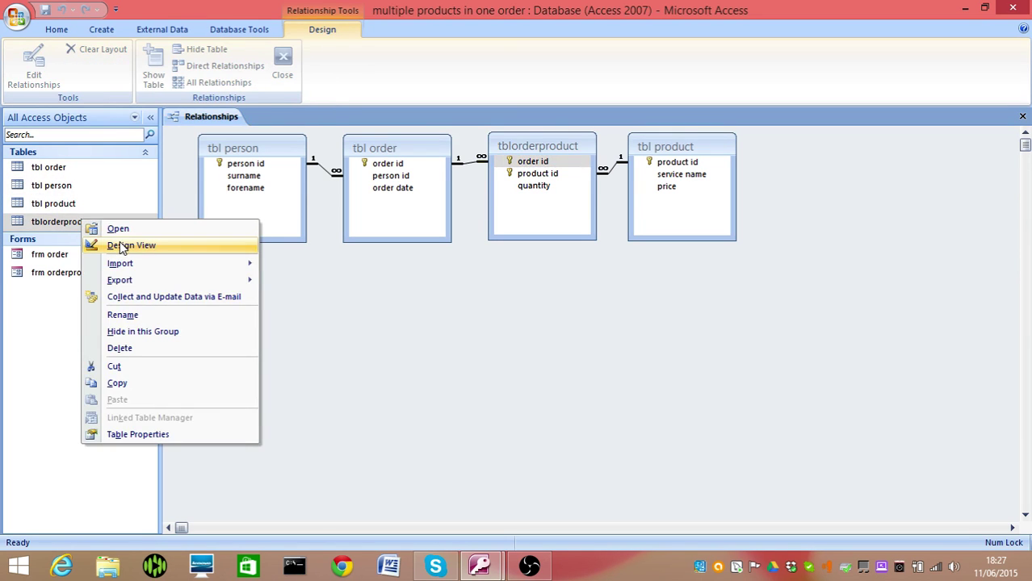
{"action": "left_click", "coordinate": [122, 245]}
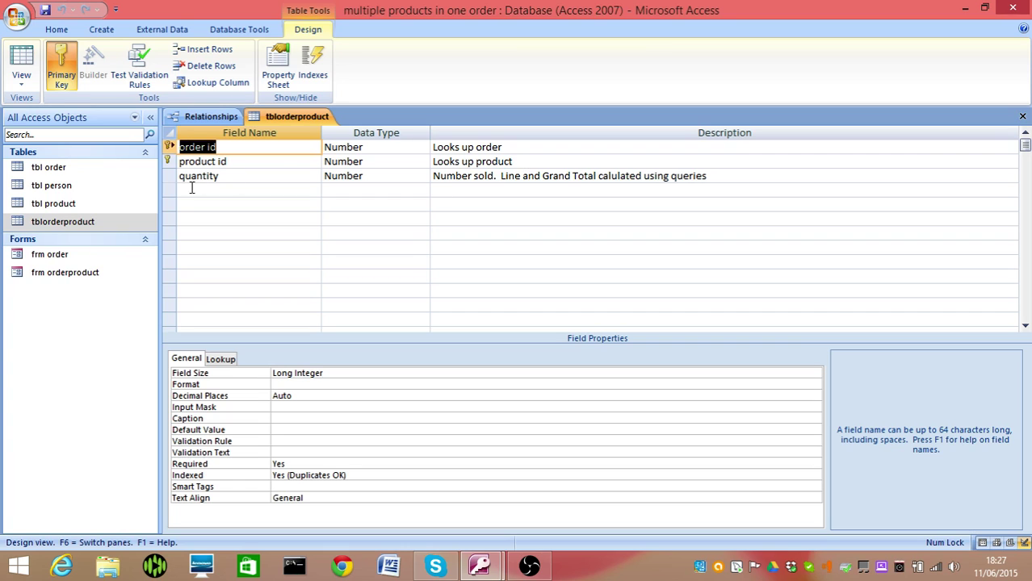
{"action": "left_click", "coordinate": [1022, 117]}
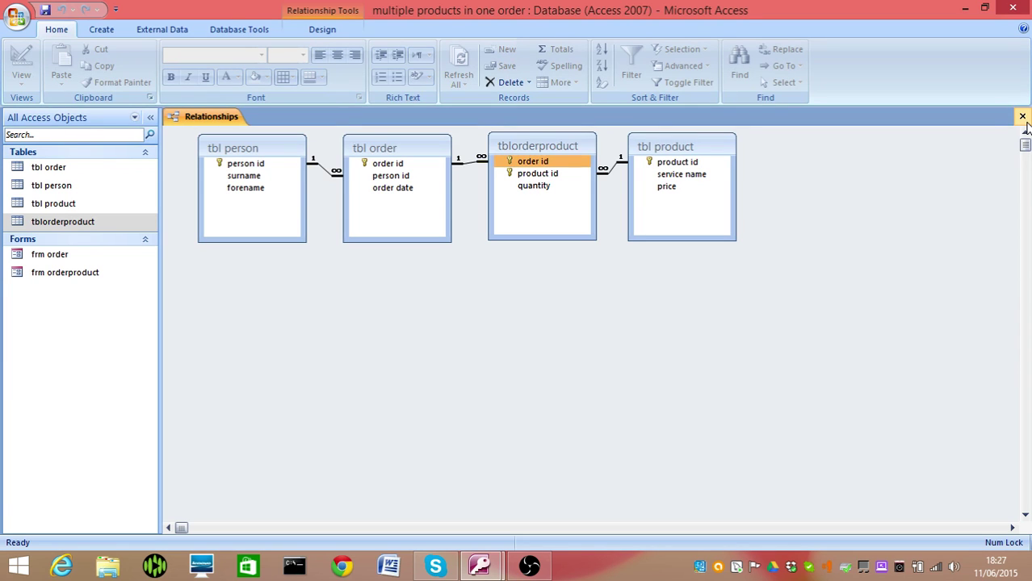
Open frm order and start a new order record with person id 2.
{"action": "double_click", "coordinate": [91, 255]}
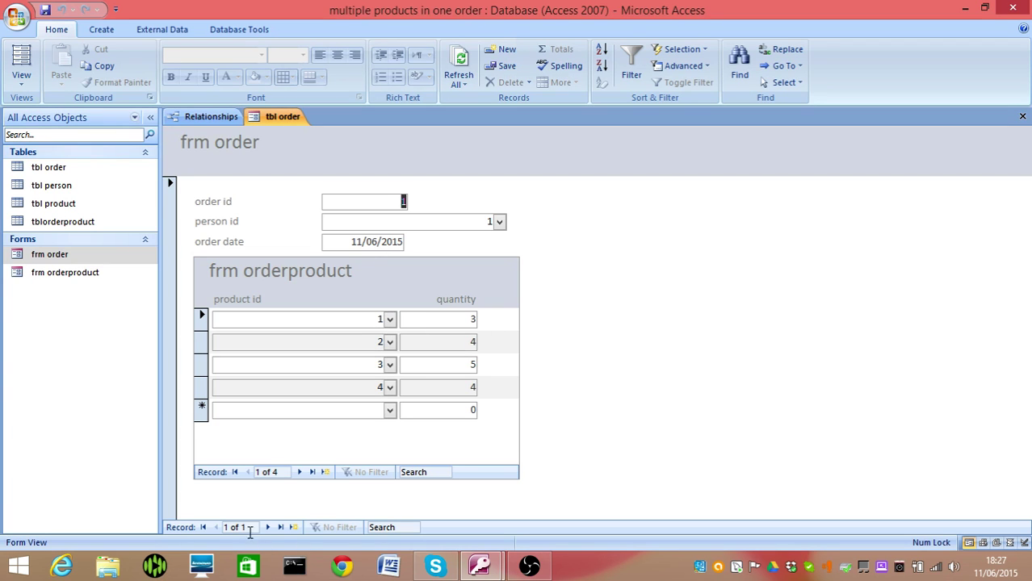
{"action": "left_click", "coordinate": [269, 528]}
{"action": "left_click", "coordinate": [500, 222]}
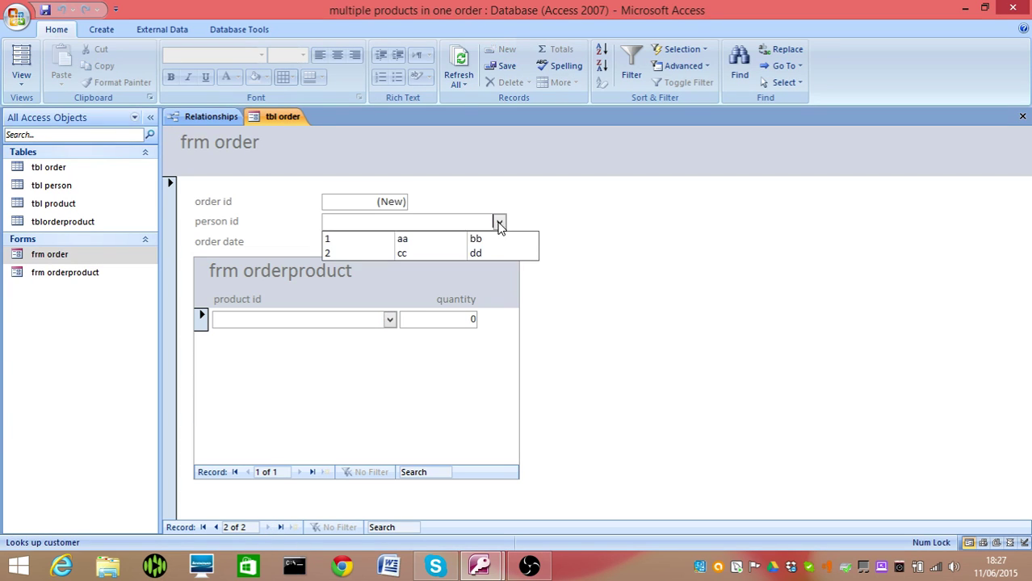
{"action": "left_click", "coordinate": [478, 255]}
Add products 1 and 2 to the new order with quantity 4 each, and close the form.
{"action": "left_click", "coordinate": [389, 320]}
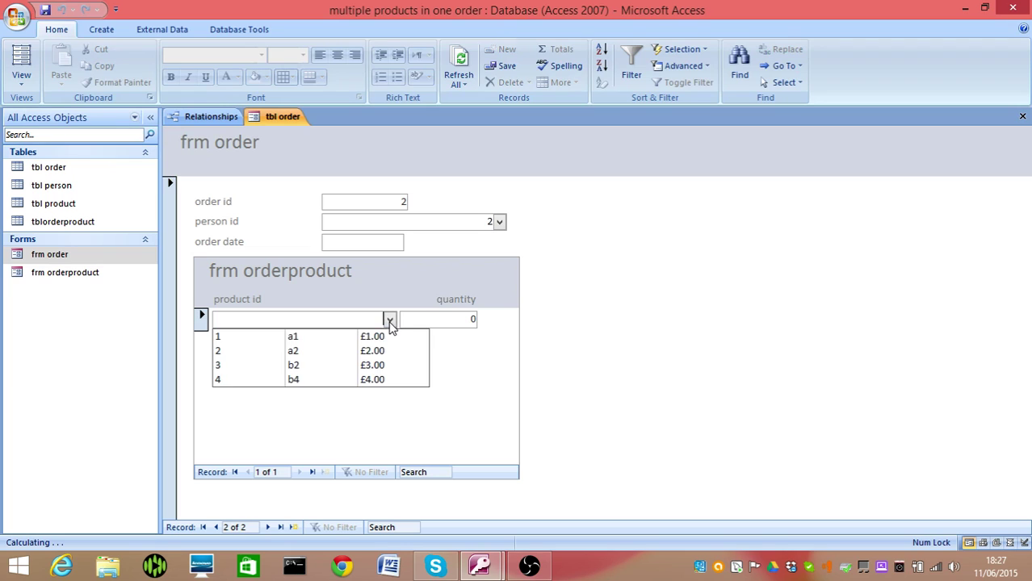
{"action": "left_click", "coordinate": [374, 342]}
{"action": "key", "text": "Tab"}
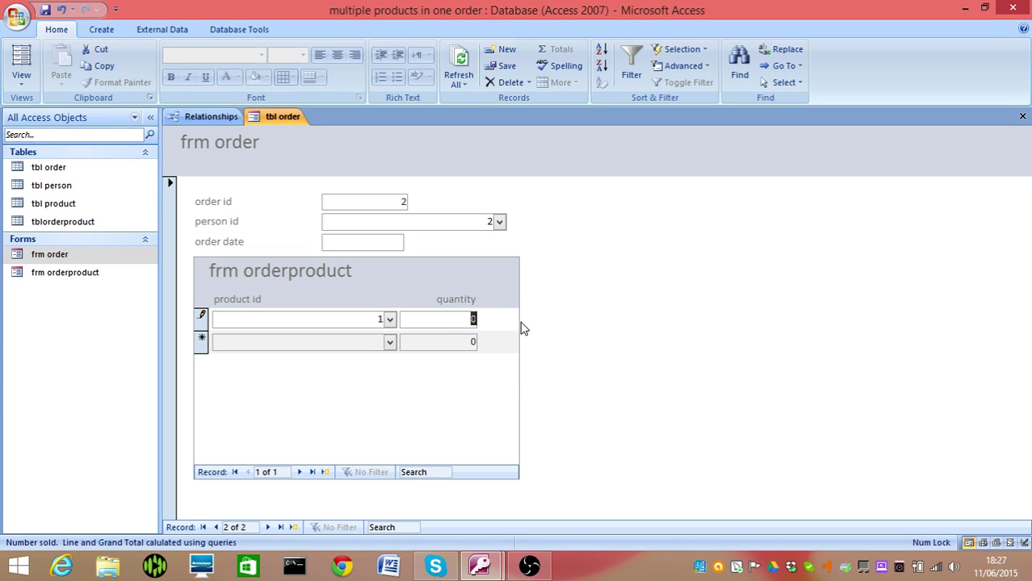
{"action": "type", "text": "4"}
{"action": "left_click", "coordinate": [389, 342]}
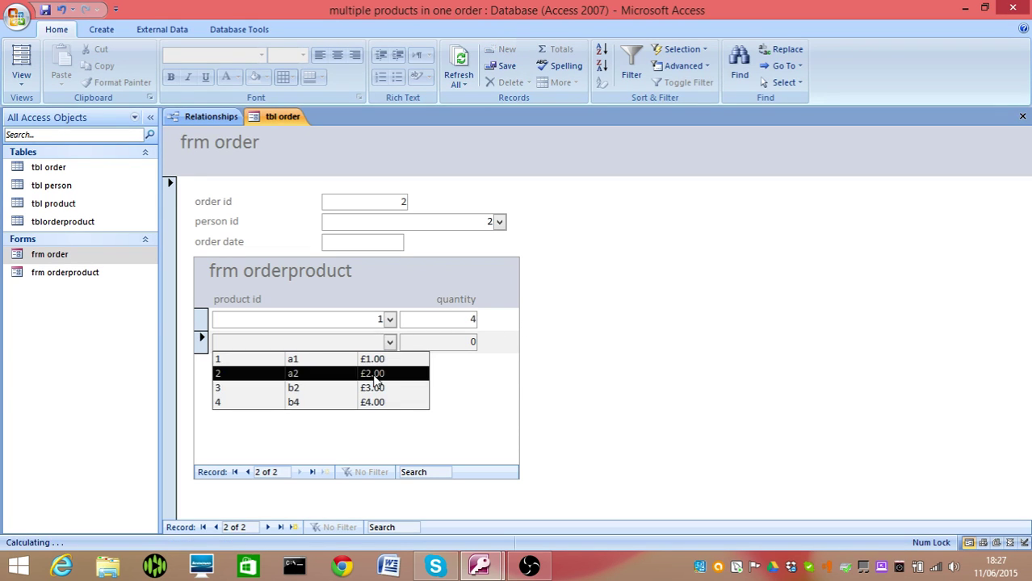
{"action": "left_click", "coordinate": [376, 370]}
{"action": "key", "text": "Tab"}
{"action": "type", "text": "4"}
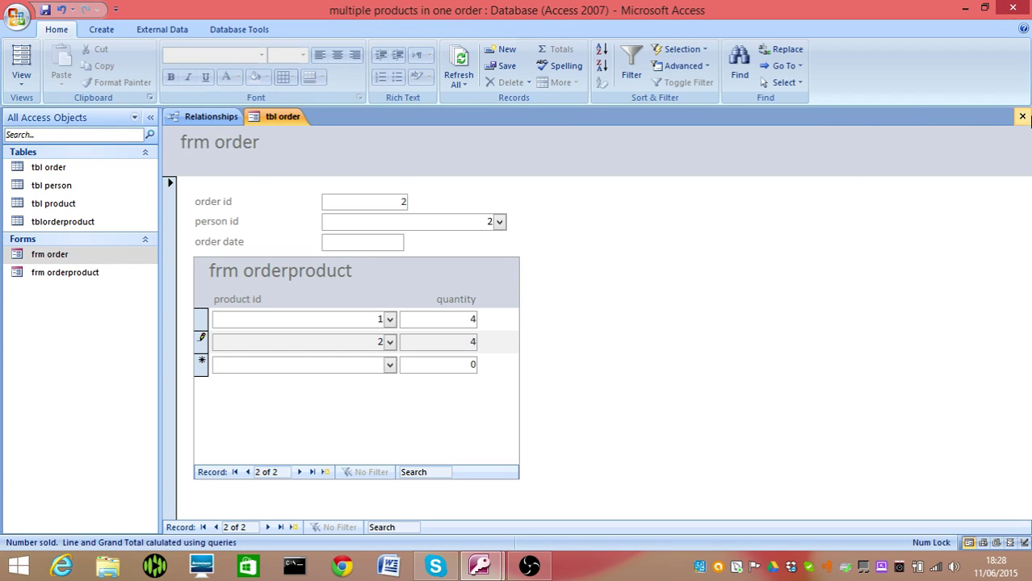
{"action": "left_click", "coordinate": [1022, 116]}
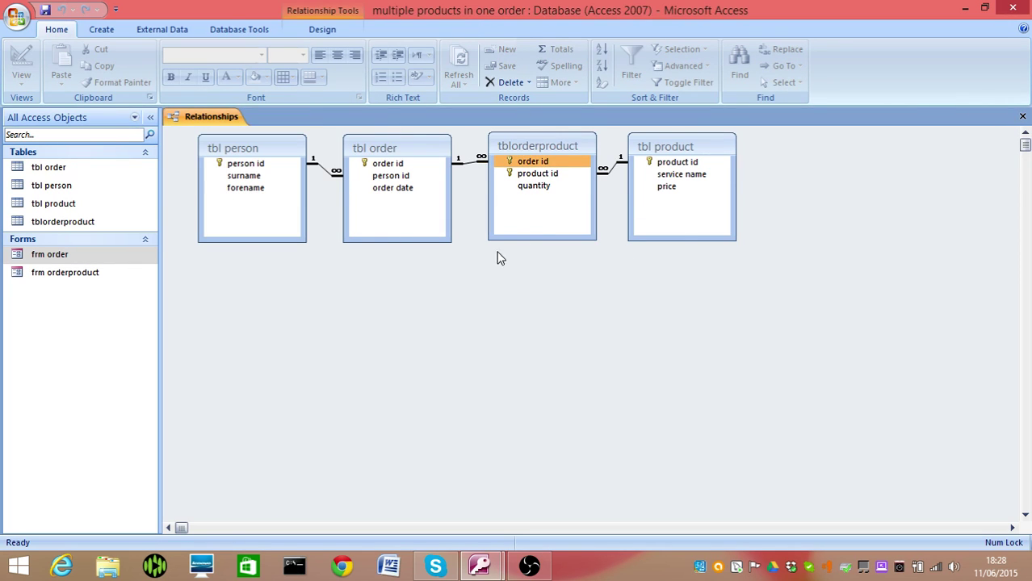
Examine the order id fields of tblorderproduct and tbl order in the relationships diagram.
{"action": "left_click", "coordinate": [504, 165]}
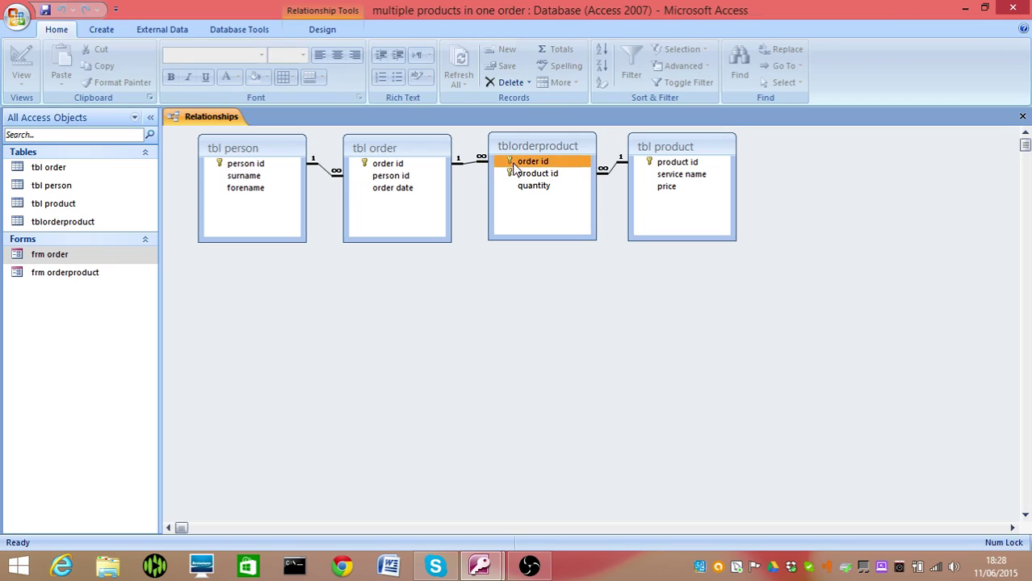
{"action": "left_click", "coordinate": [412, 166]}
{"action": "left_click", "coordinate": [526, 163]}
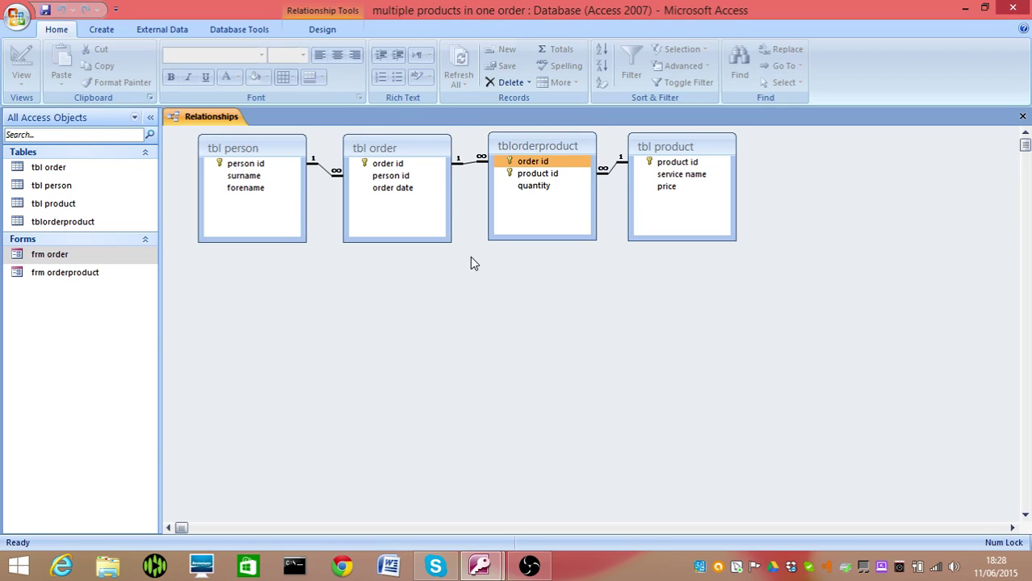
Switch to the "multiple product prices in one order - Copy" database and examine the design of tblorderline, closing the table when done.
{"action": "left_click", "coordinate": [481, 567]}
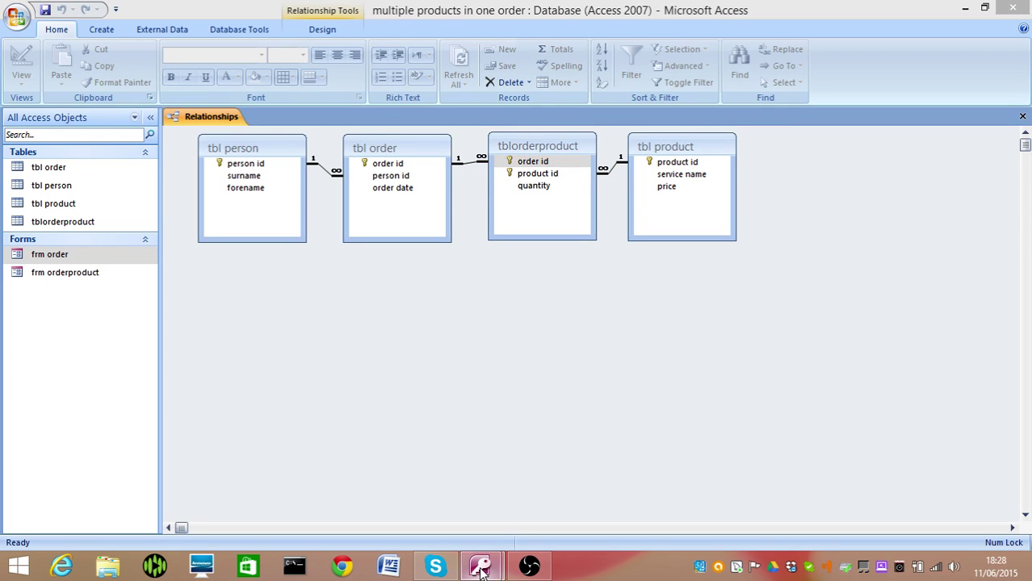
{"action": "left_click", "coordinate": [520, 509]}
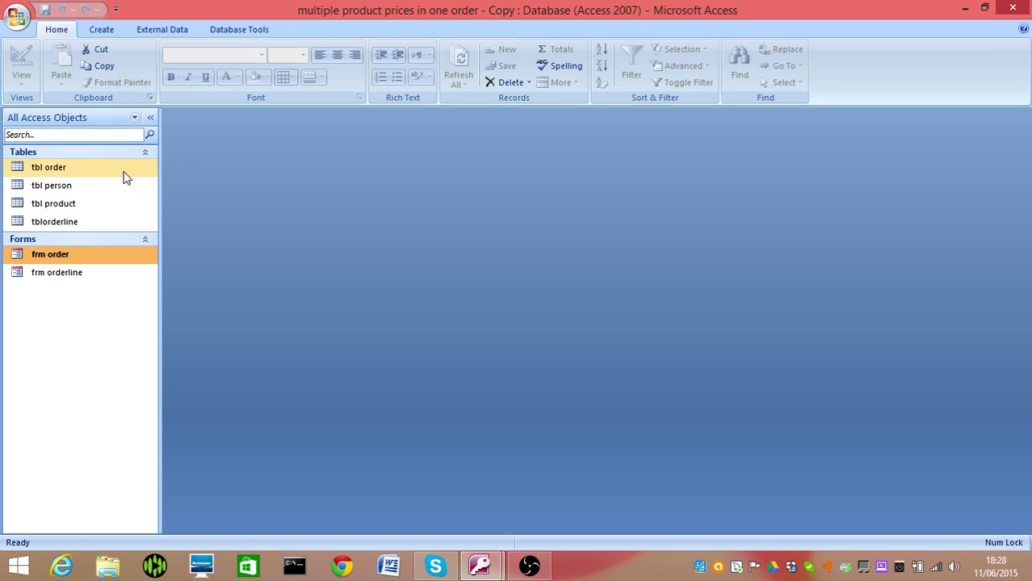
{"action": "right_click", "coordinate": [67, 226]}
{"action": "left_click", "coordinate": [120, 246]}
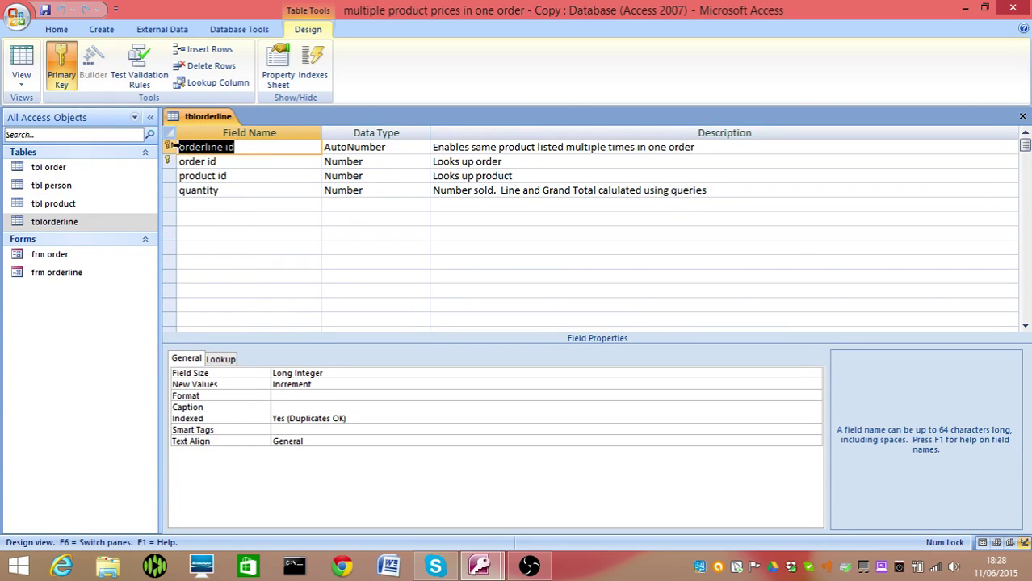
{"action": "left_click", "coordinate": [254, 178]}
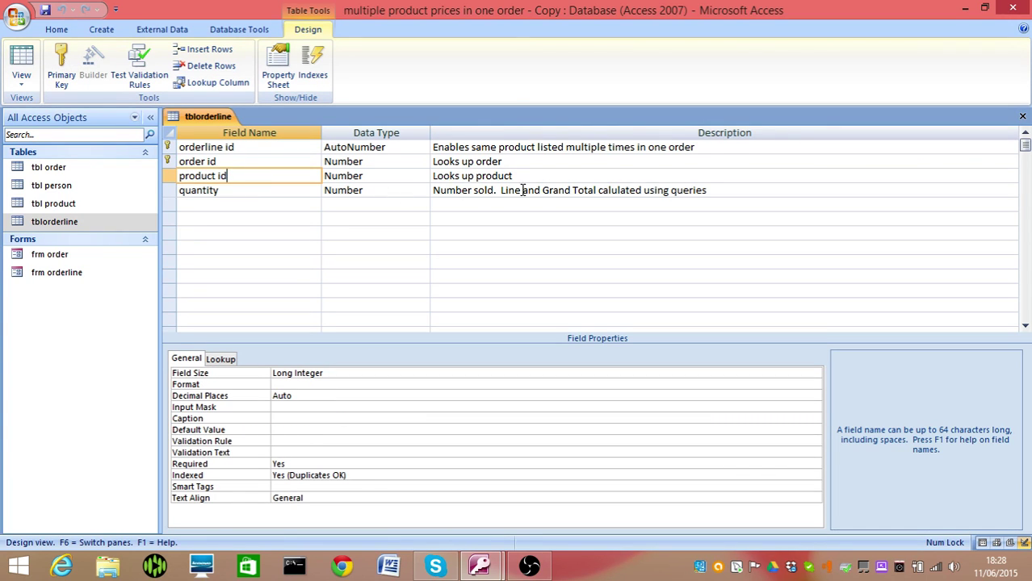
{"action": "left_click", "coordinate": [1022, 116]}
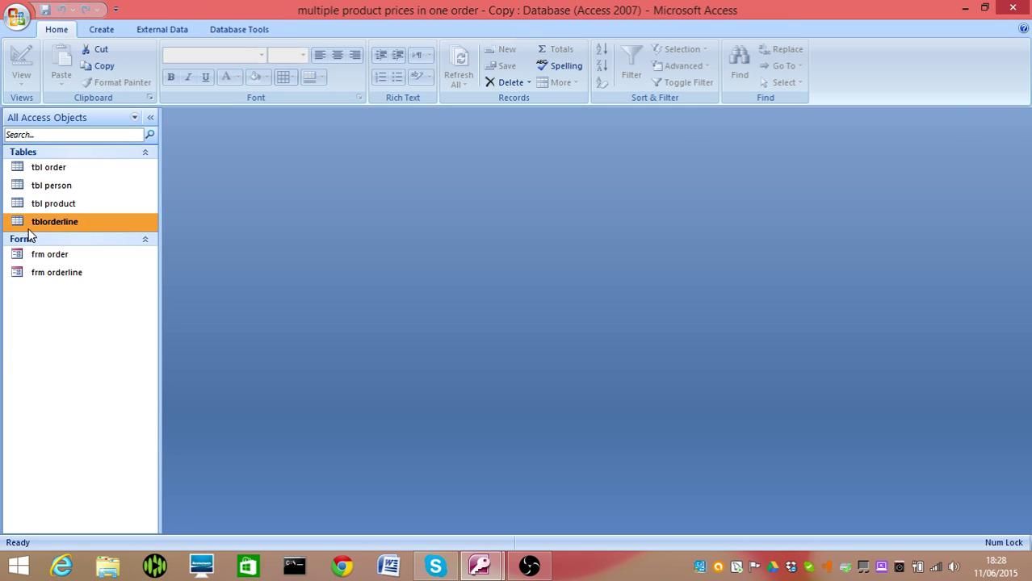
Open frm order and start a new order record with person id 2.
{"action": "double_click", "coordinate": [41, 255]}
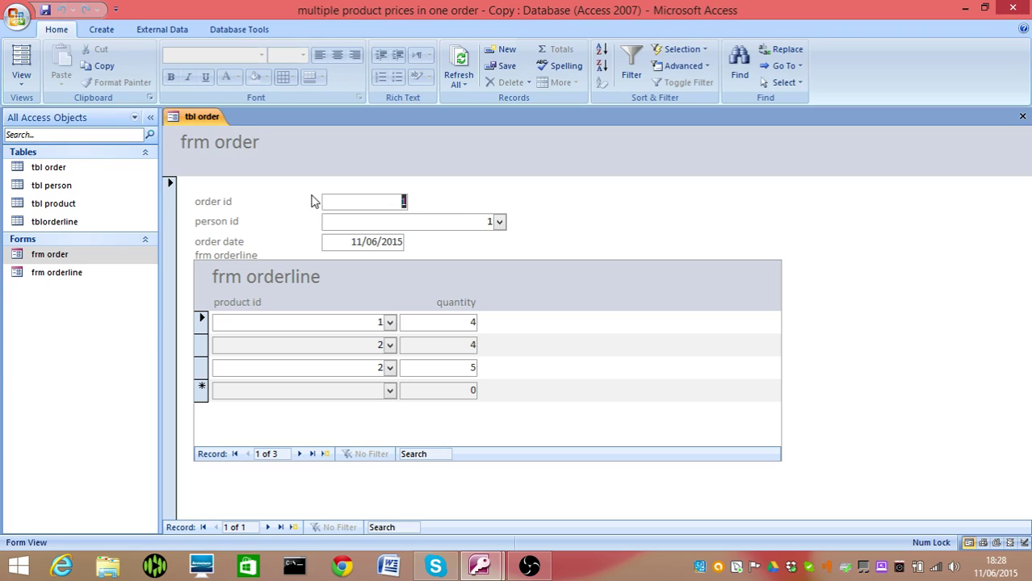
{"action": "left_click", "coordinate": [45, 168]}
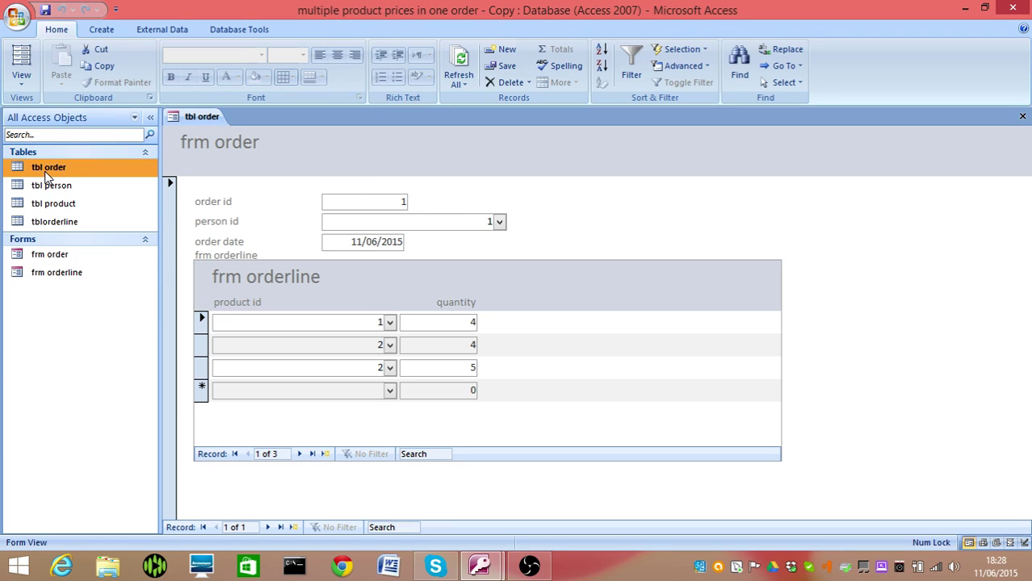
{"action": "left_click", "coordinate": [69, 228]}
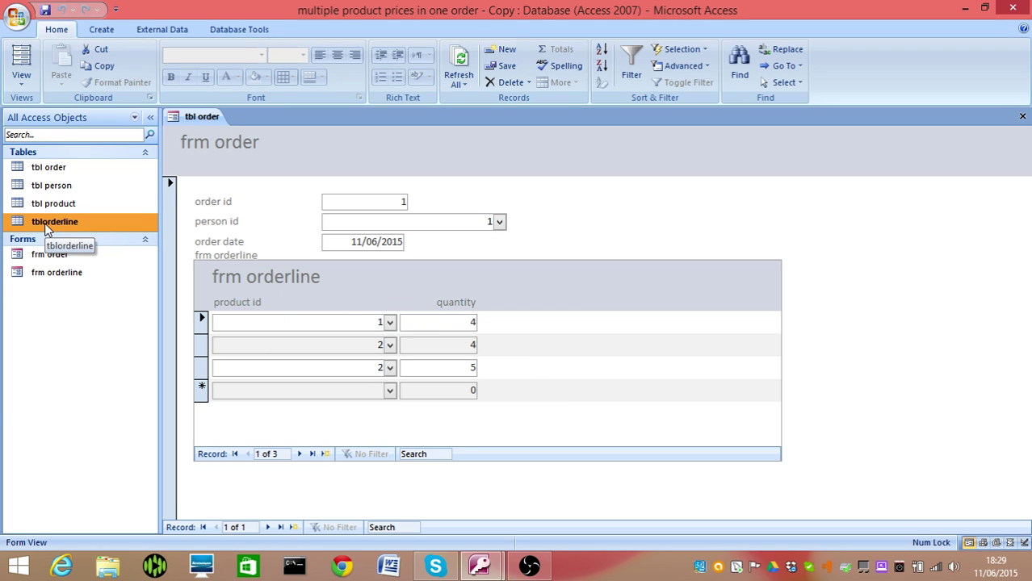
{"action": "left_click", "coordinate": [267, 528]}
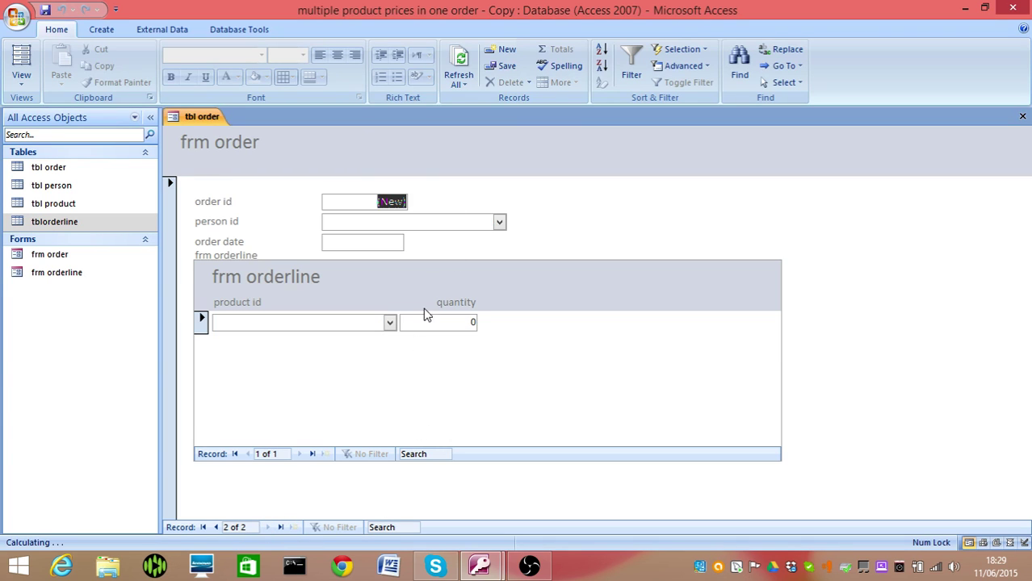
{"action": "left_click", "coordinate": [500, 222]}
{"action": "left_click", "coordinate": [470, 254]}
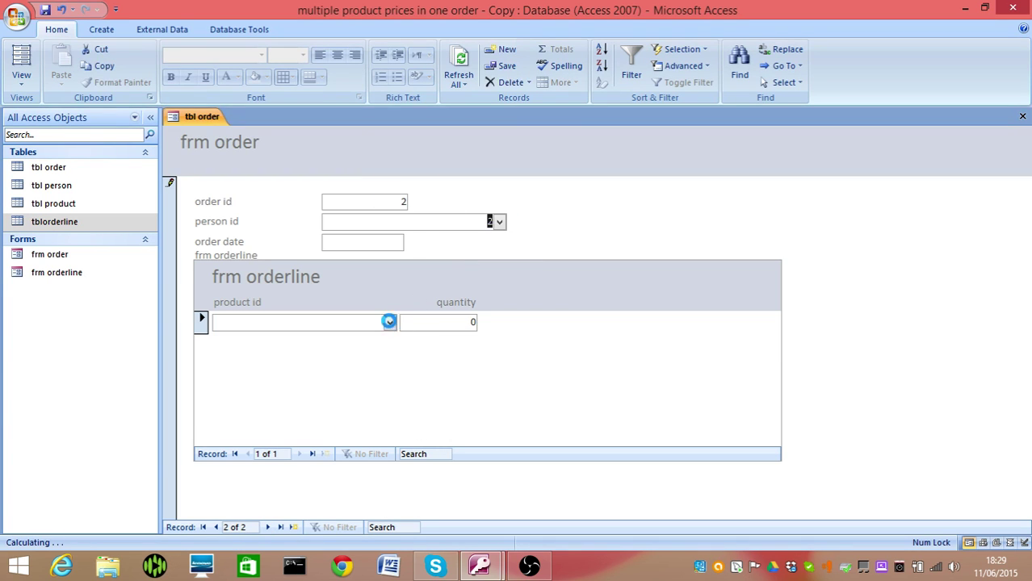
Add product 1 on two separate order lines of the new order with quantity 4 each, and close the form.
{"action": "left_click", "coordinate": [389, 322]}
{"action": "left_click", "coordinate": [389, 345]}
{"action": "left_click", "coordinate": [390, 344]}
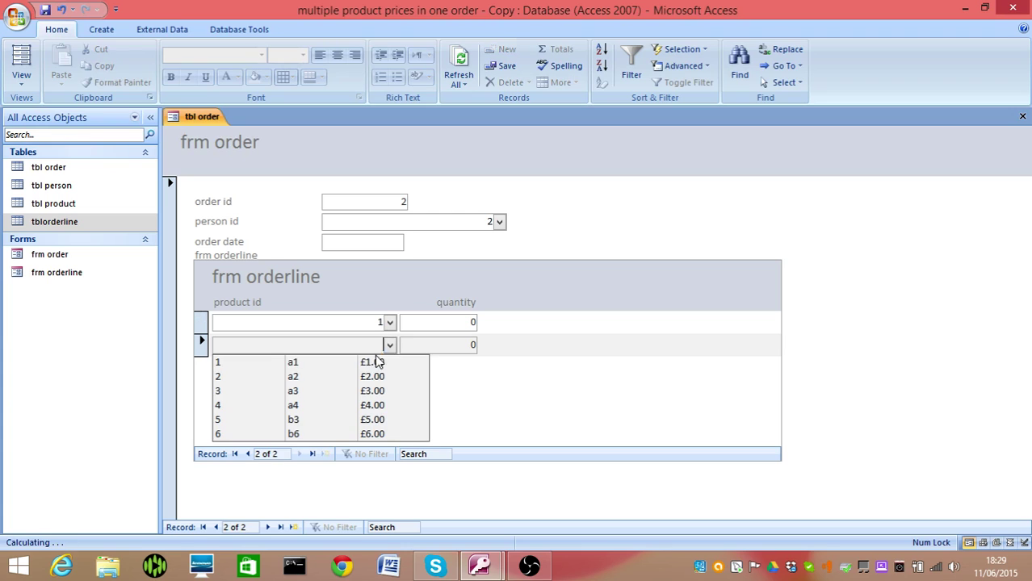
{"action": "left_click", "coordinate": [373, 365]}
{"action": "left_click", "coordinate": [468, 322]}
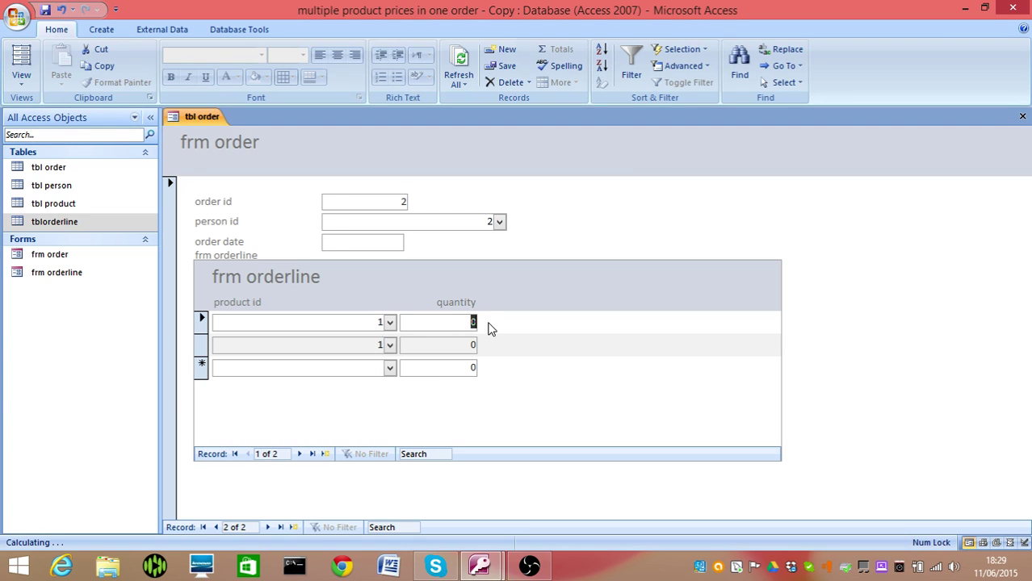
{"action": "type", "text": "4"}
{"action": "key", "text": "Down"}
{"action": "type", "text": "4"}
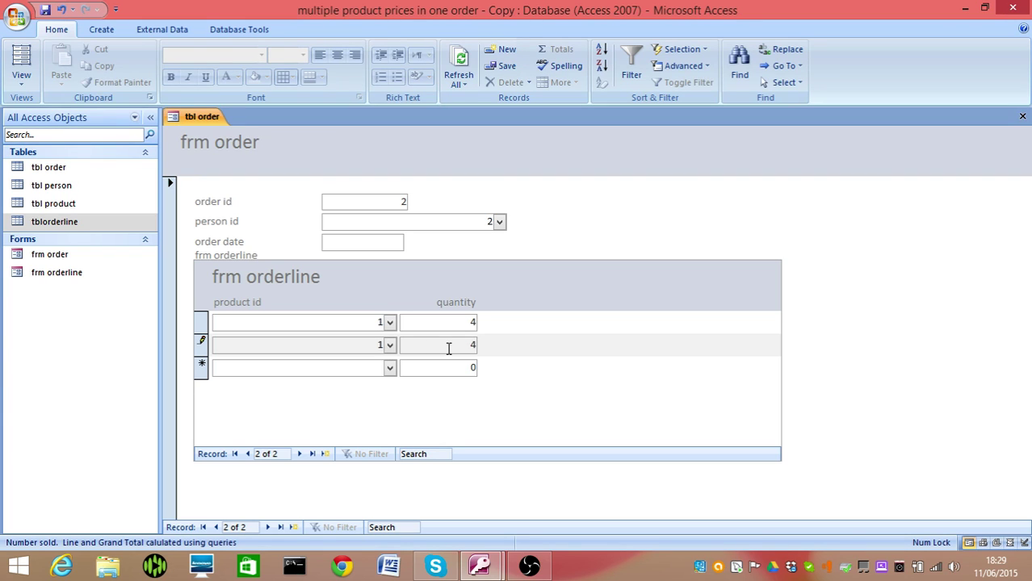
{"action": "left_click", "coordinate": [1022, 116]}
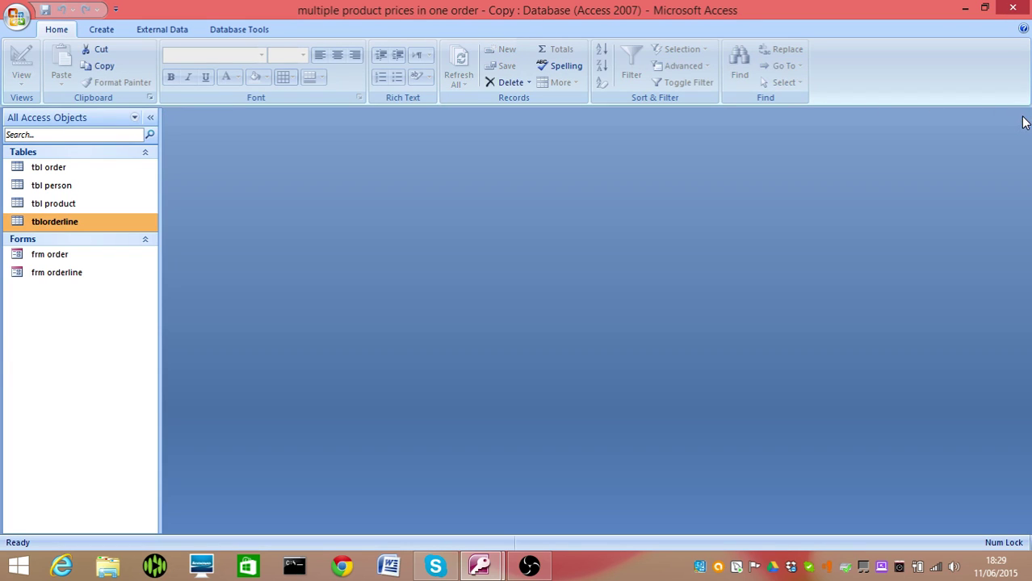
Open the relationships diagram to review how tblorderline links to tbl order and tbl product.
{"action": "left_click", "coordinate": [230, 32]}
{"action": "left_click", "coordinate": [229, 65]}
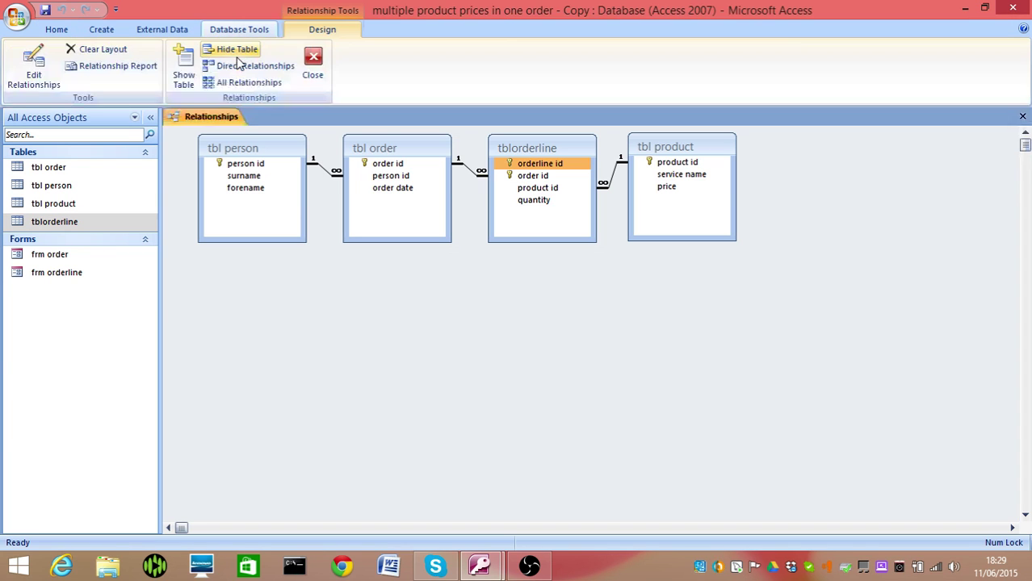